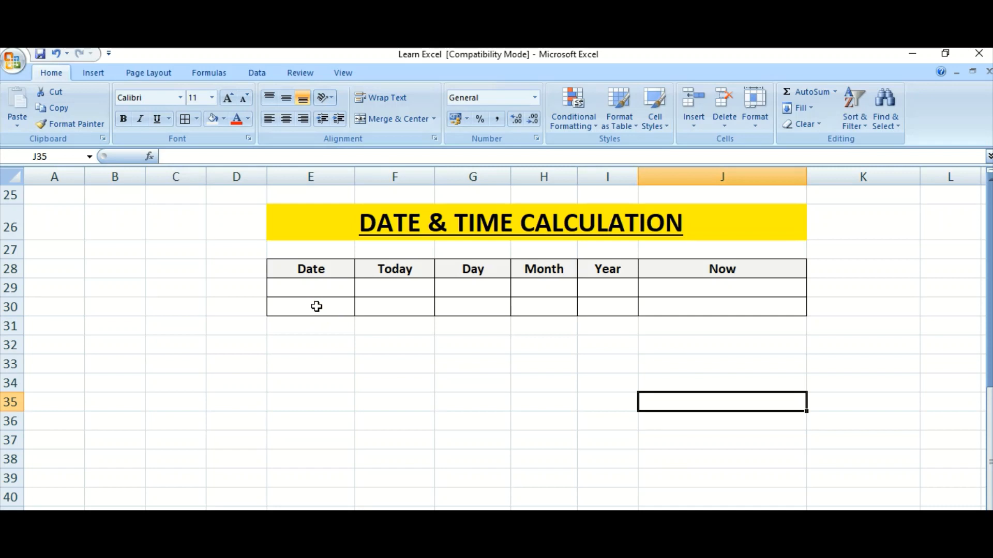
# Step: Enter a DATE formula in cell E30 for year 2023, month 03, day 22
pyautogui.click(310, 306)
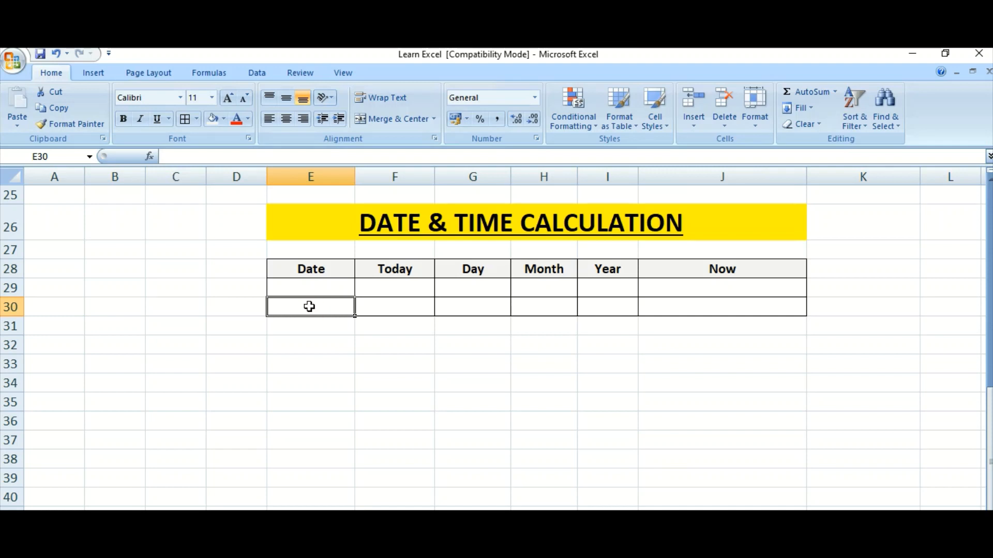
pyautogui.write('=')
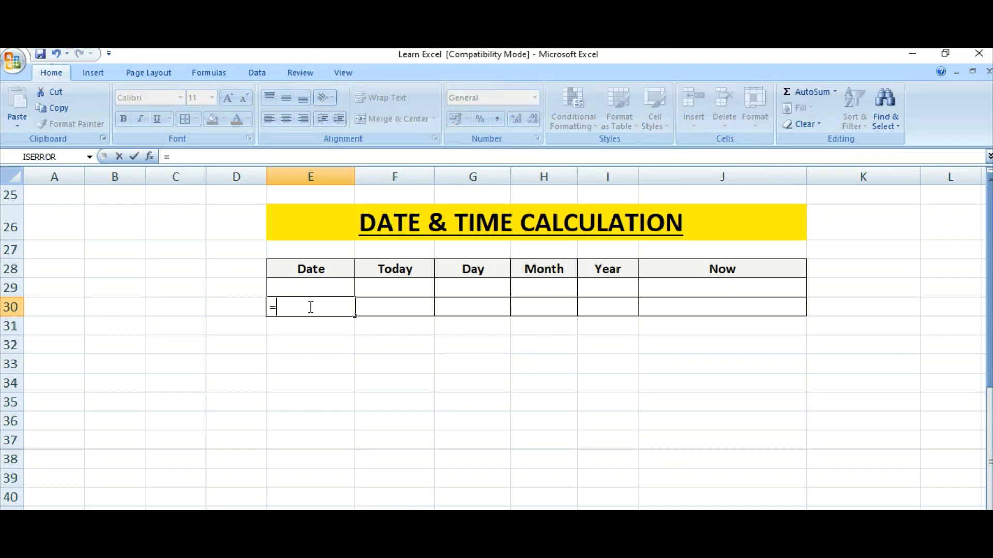
pyautogui.write('dat')
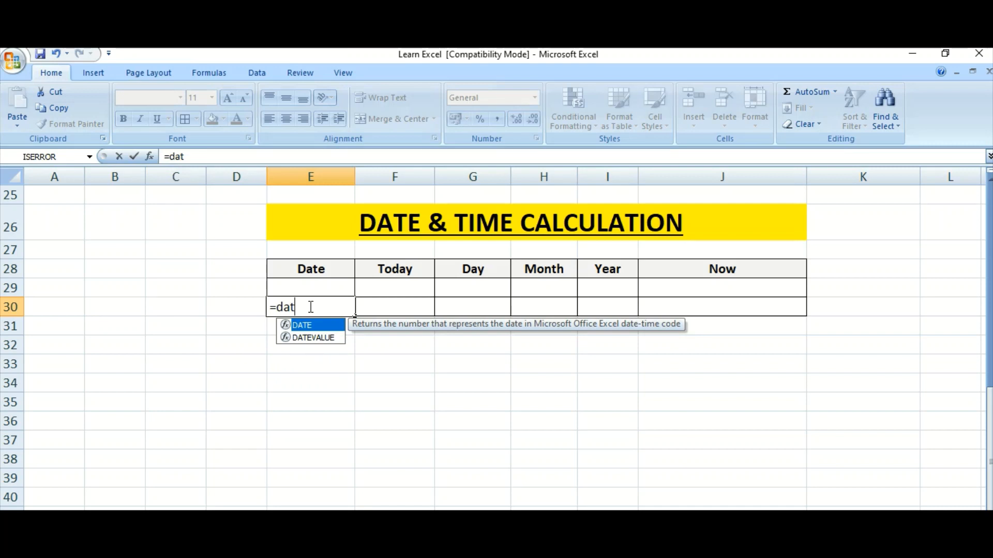
pyautogui.press('Tab')
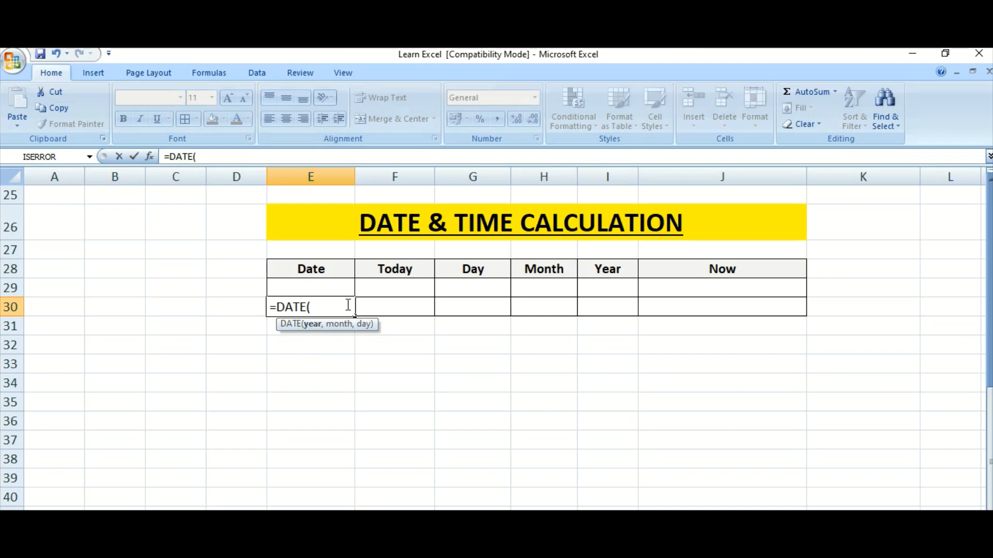
pyautogui.write('2023,')
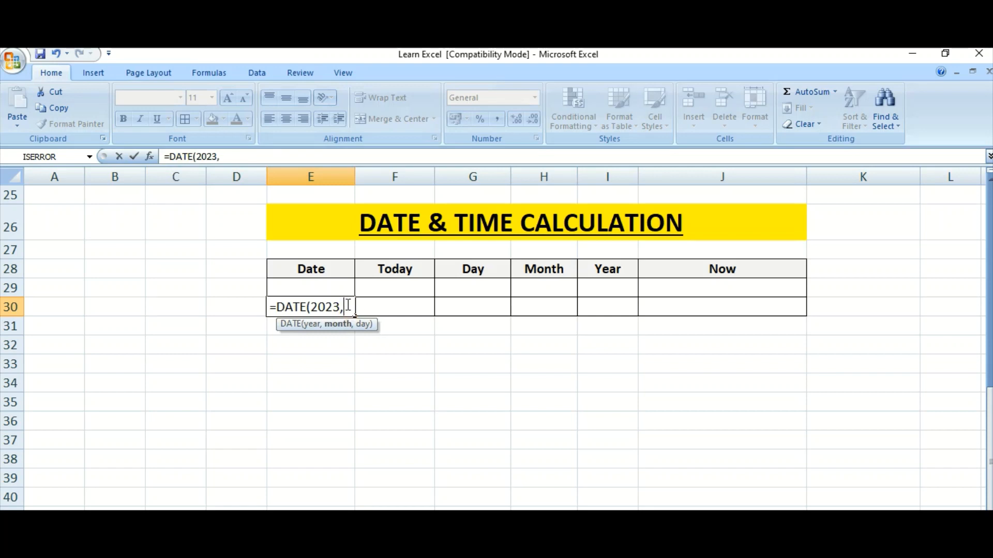
pyautogui.write('03,')
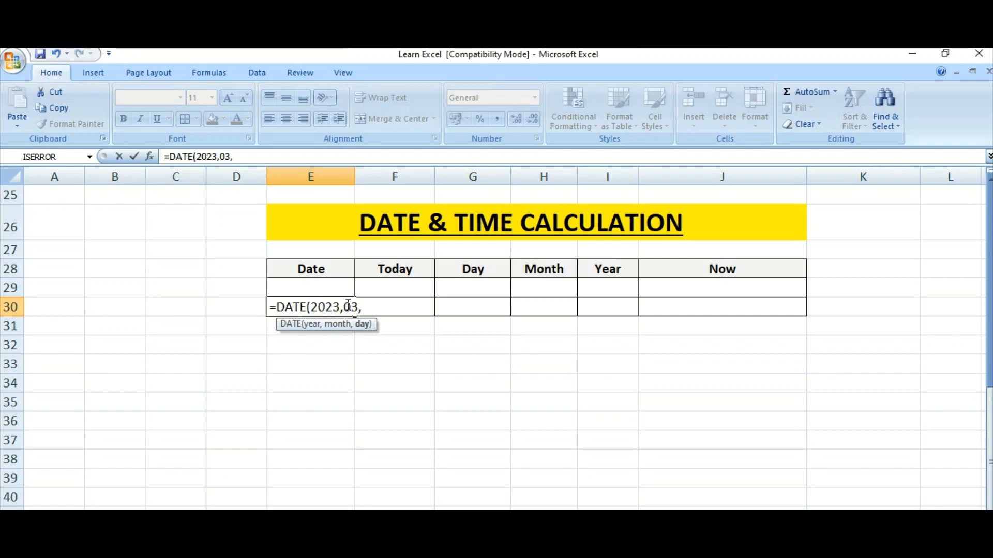
pyautogui.write('22)')
pyautogui.press('Return')
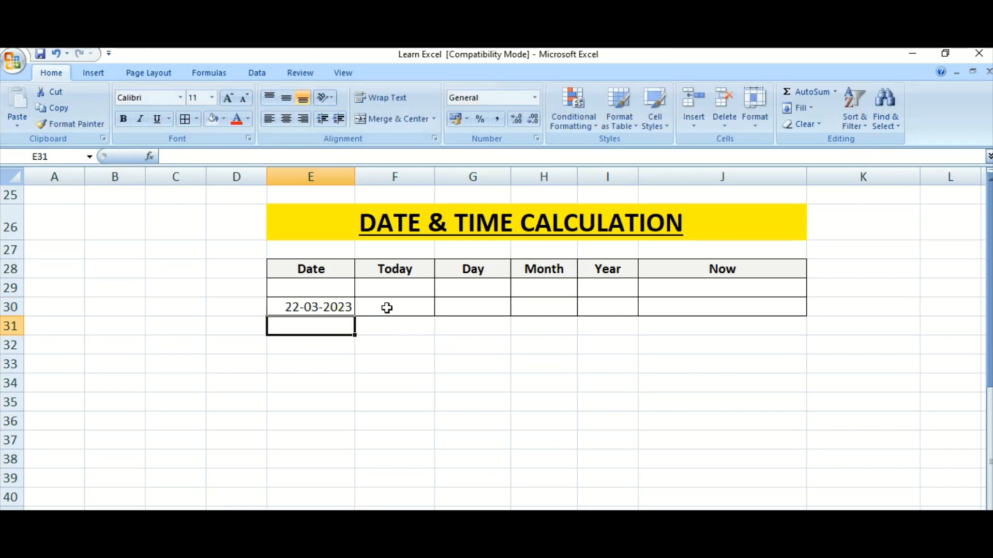
pyautogui.click(321, 309)
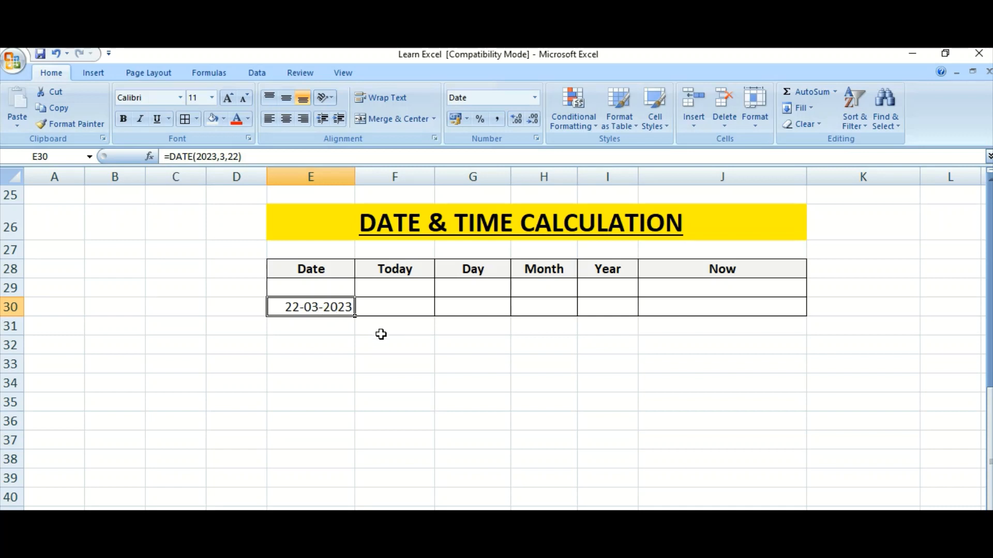
# Step: Enter the formula =TODAY() in cell F30, under the Today heading
pyautogui.click(398, 309)
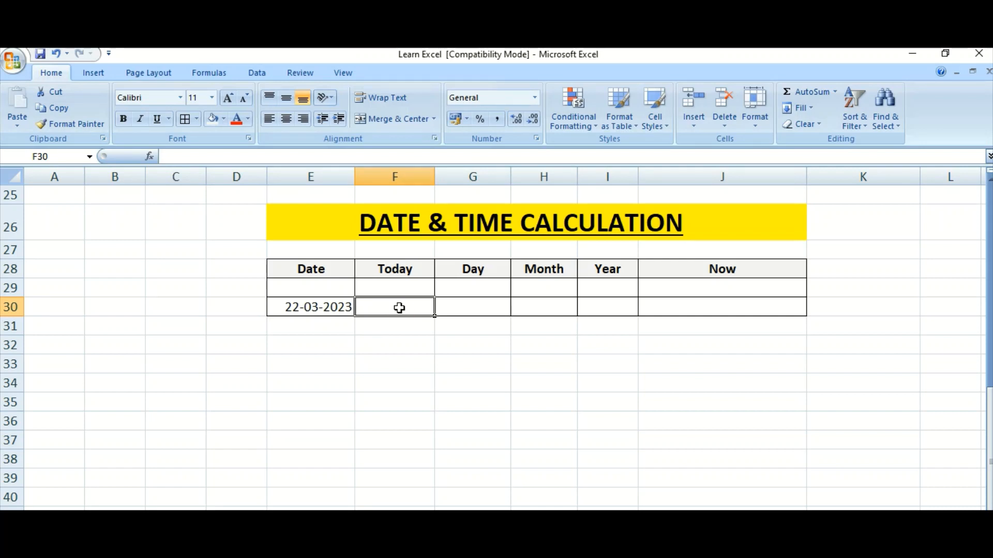
pyautogui.write('=')
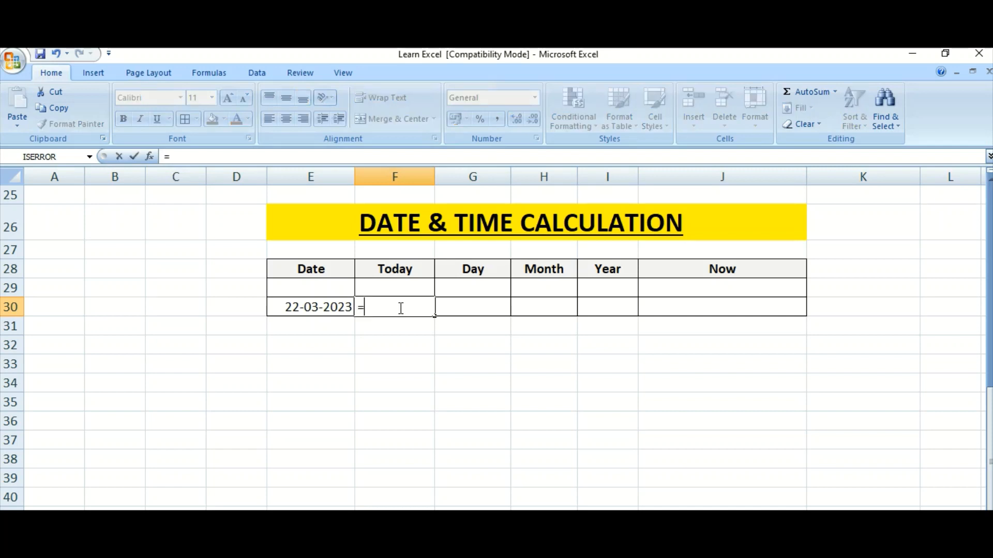
pyautogui.write('to')
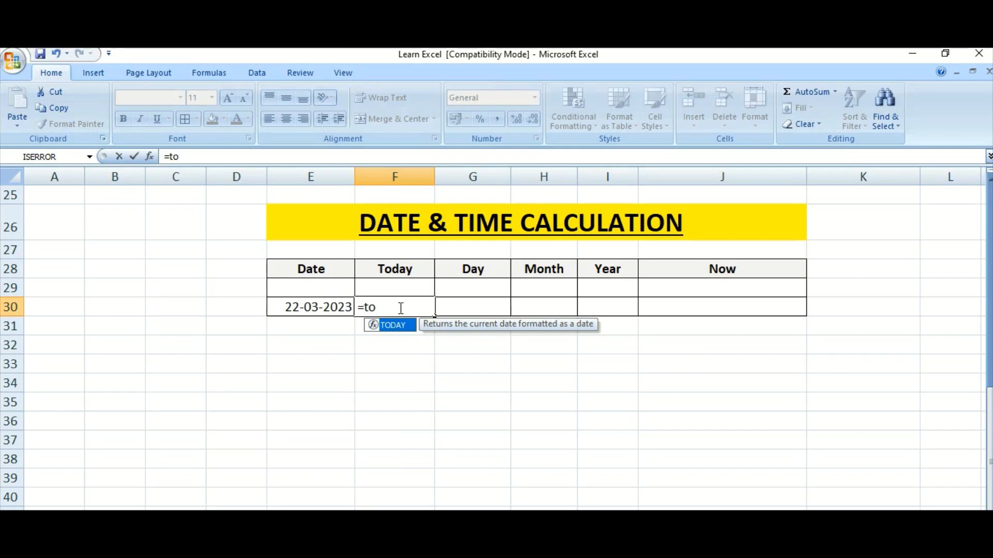
pyautogui.press('Tab')
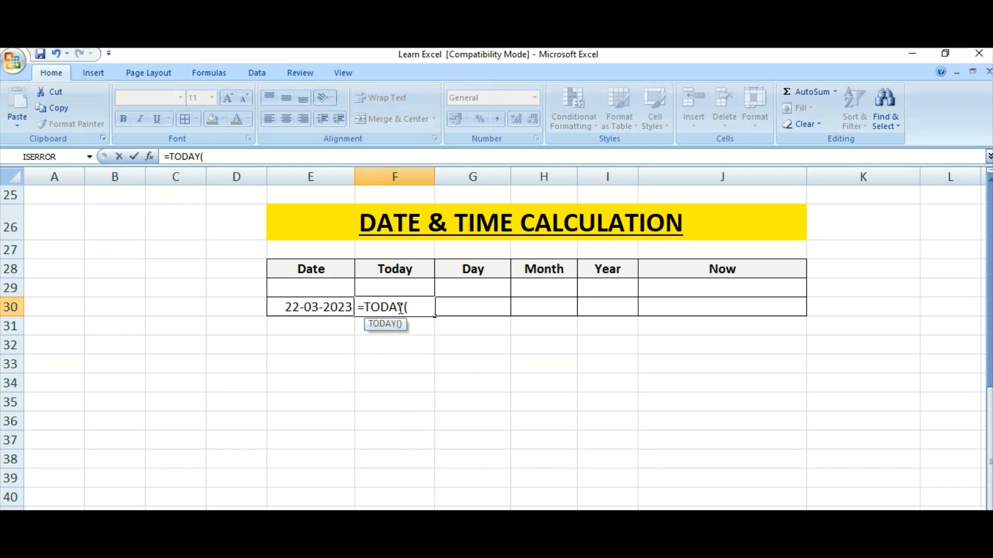
pyautogui.write(')')
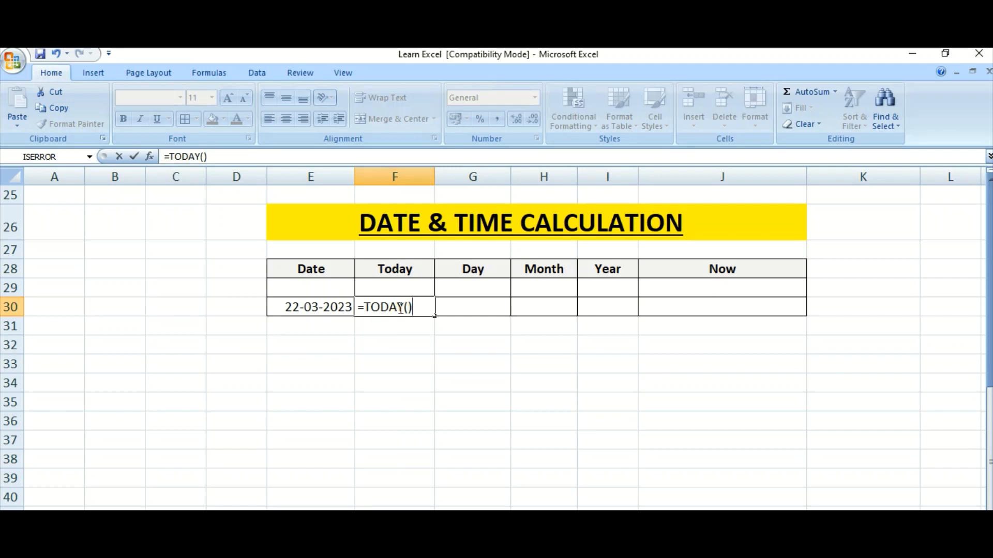
pyautogui.press('Return')
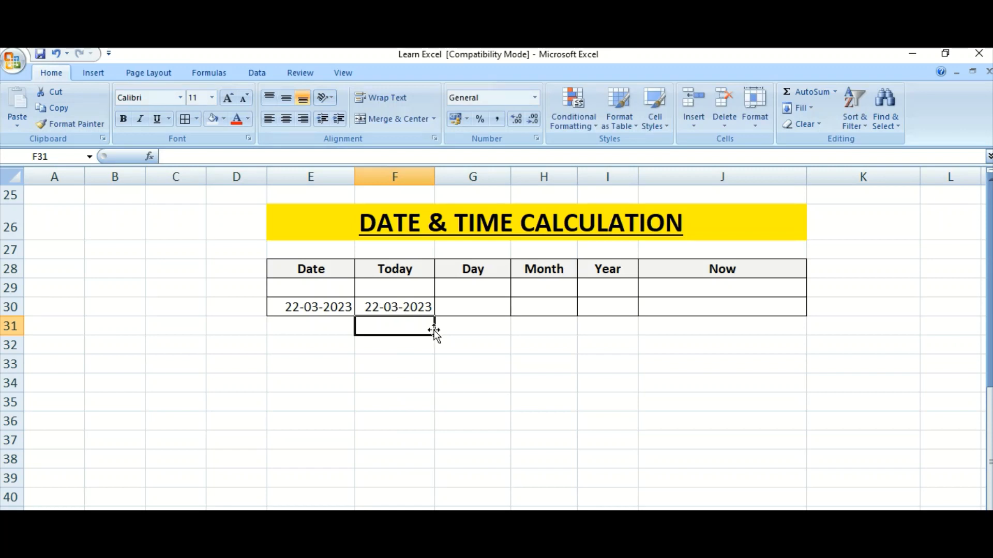
pyautogui.click(413, 309)
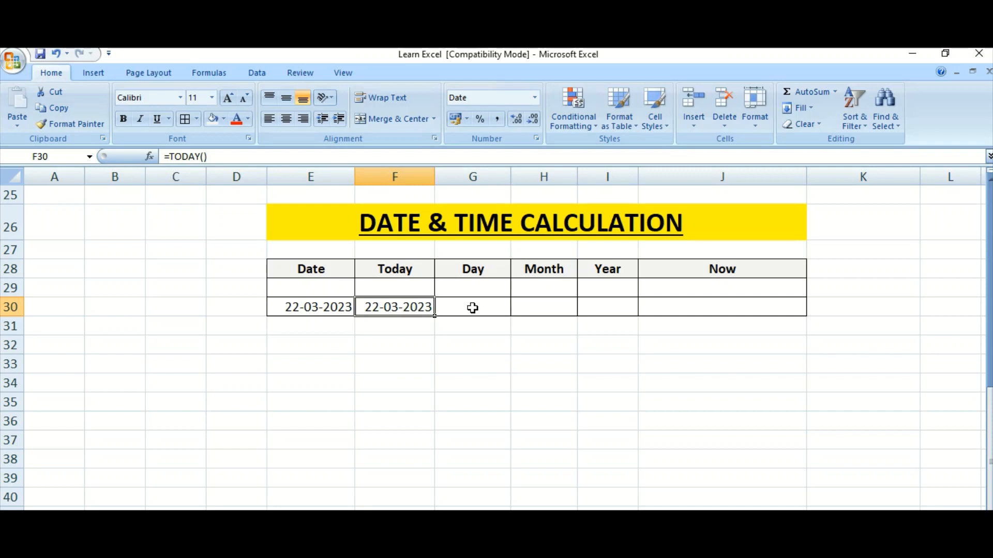
pyautogui.click(492, 272)
pyautogui.press('Right')
pyautogui.press('Right')
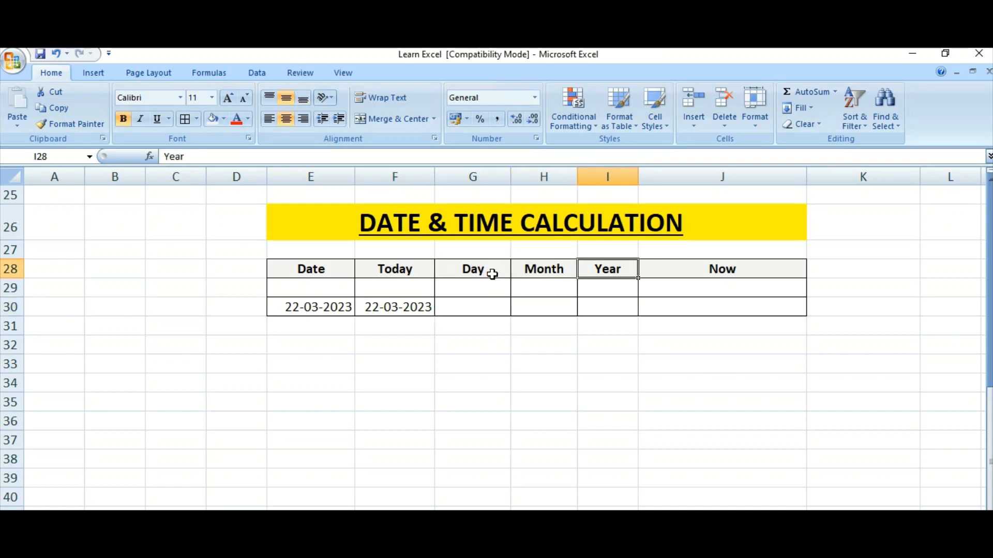
pyautogui.press('Left')
pyautogui.press('Left')
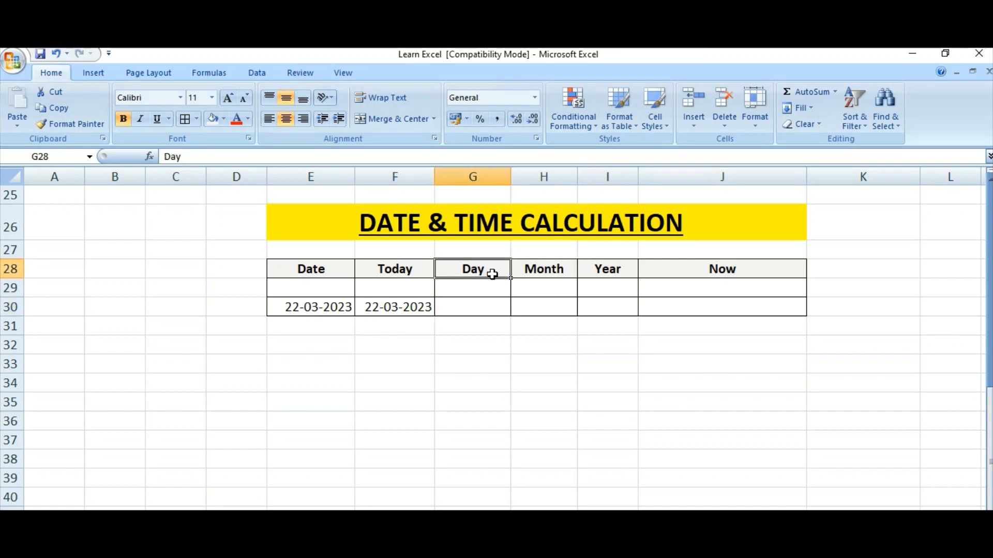
pyautogui.click(402, 309)
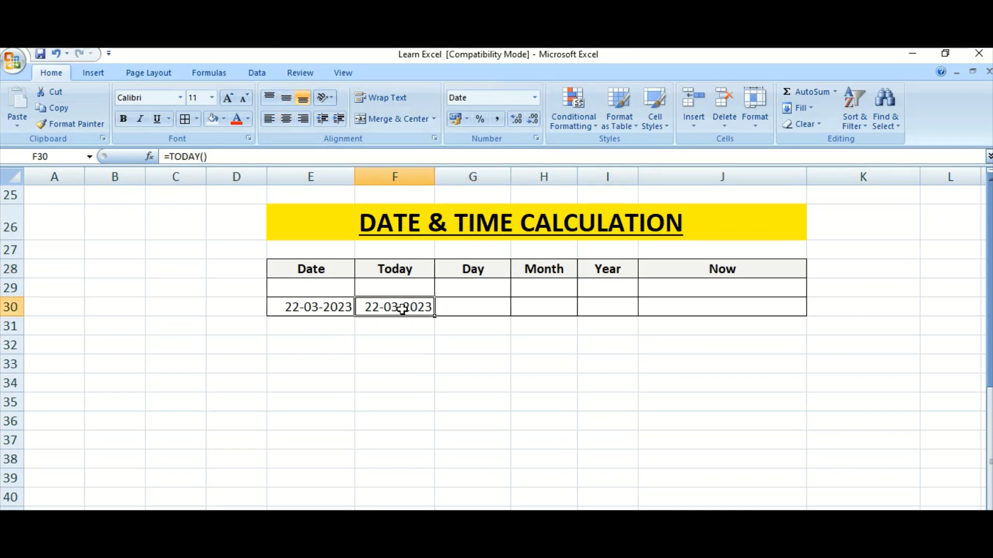
pyautogui.click(329, 309)
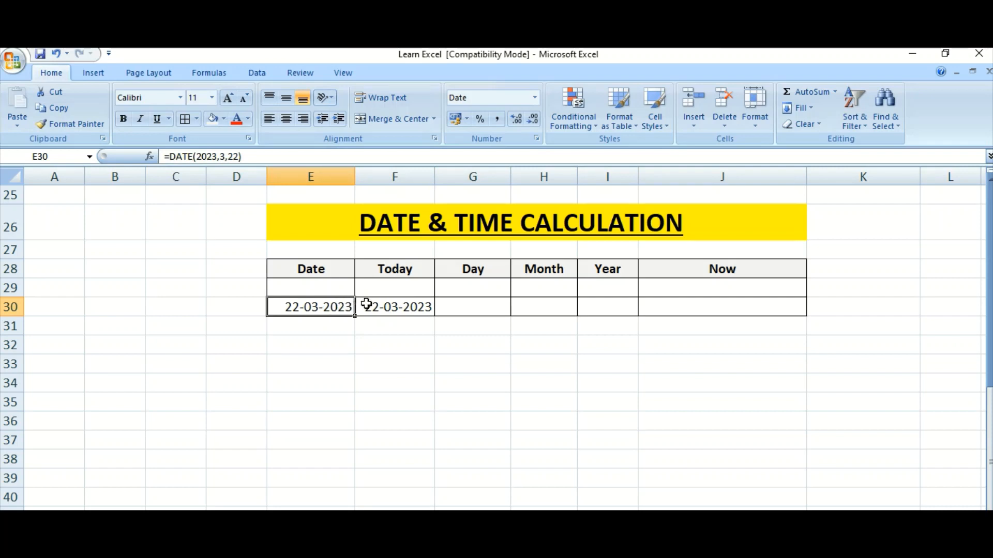
# Step: Enter the formula =DAY(E30) in cell G30 to extract the day from the date
pyautogui.click(456, 308)
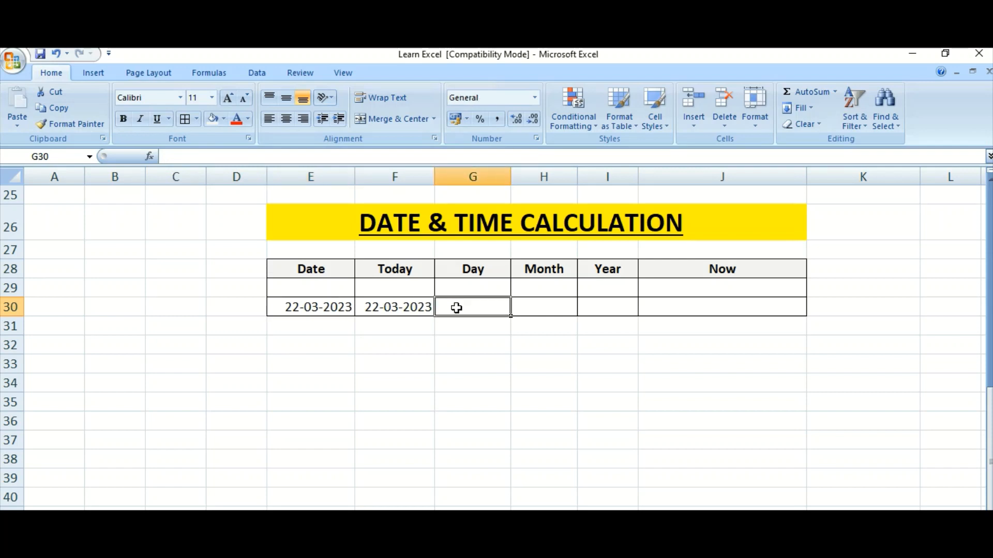
pyautogui.write('=')
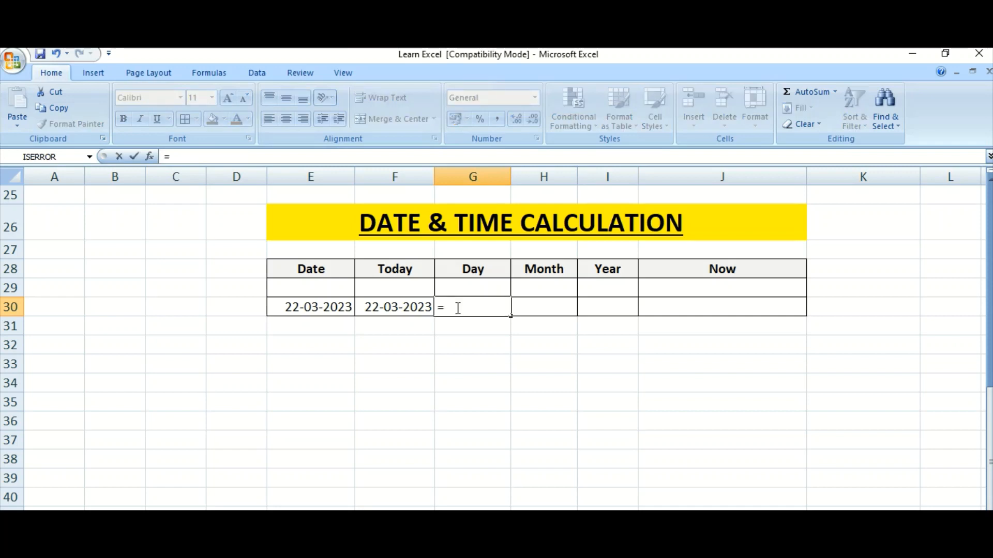
pyautogui.write('da')
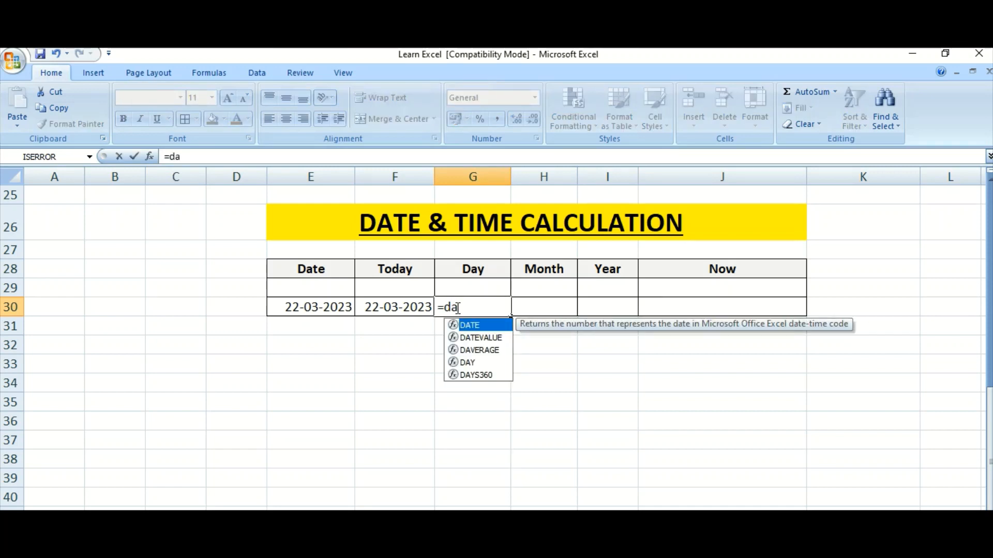
pyautogui.write('y')
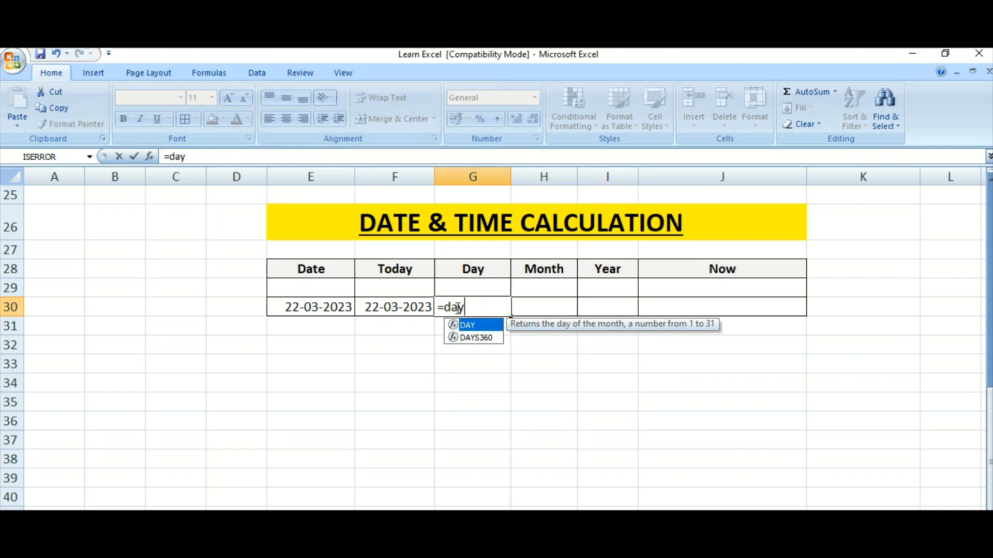
pyautogui.press('Tab')
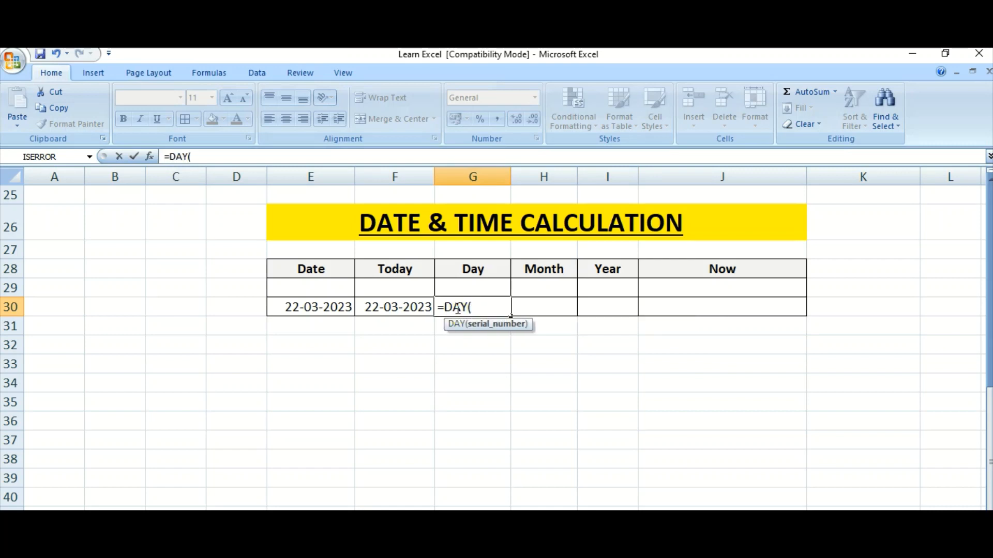
pyautogui.click(319, 306)
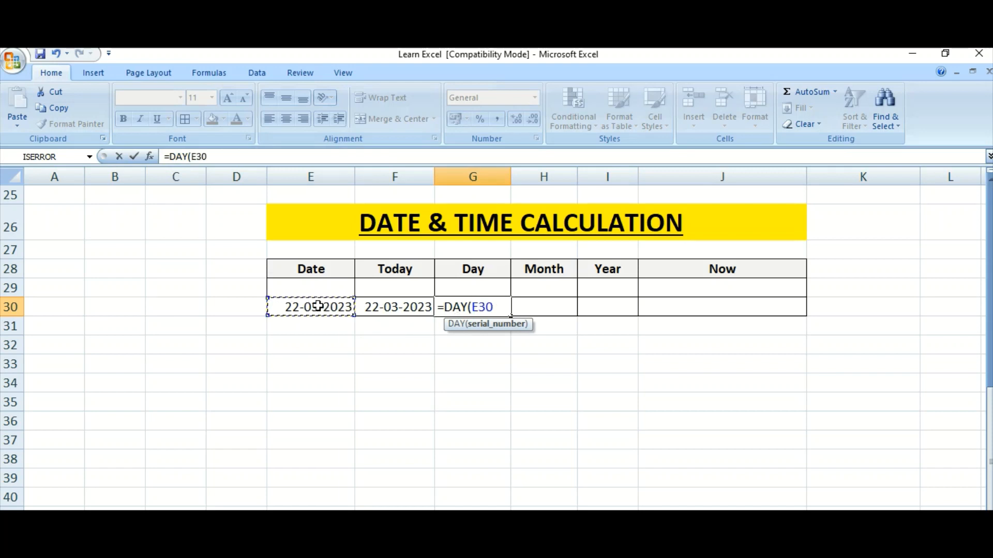
pyautogui.write(')')
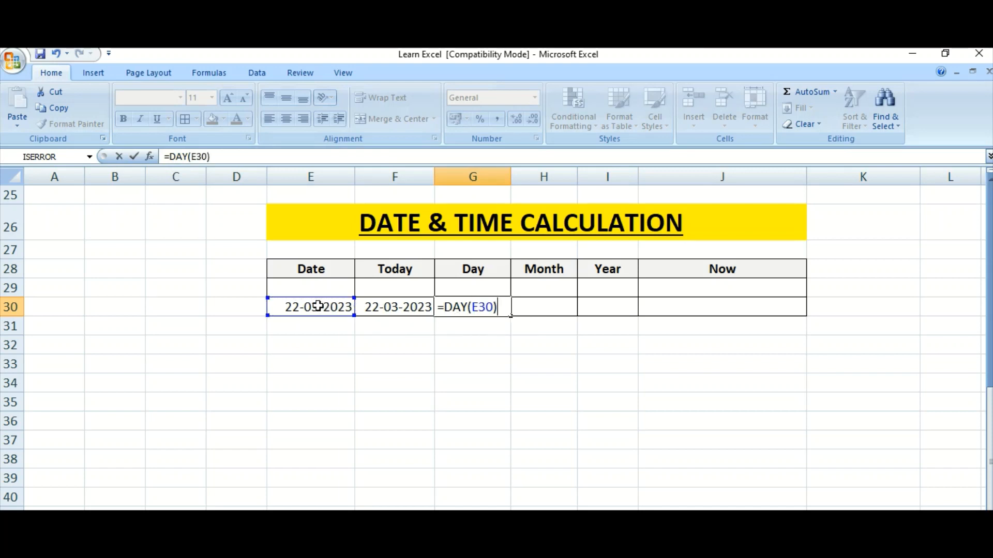
pyautogui.press('Return')
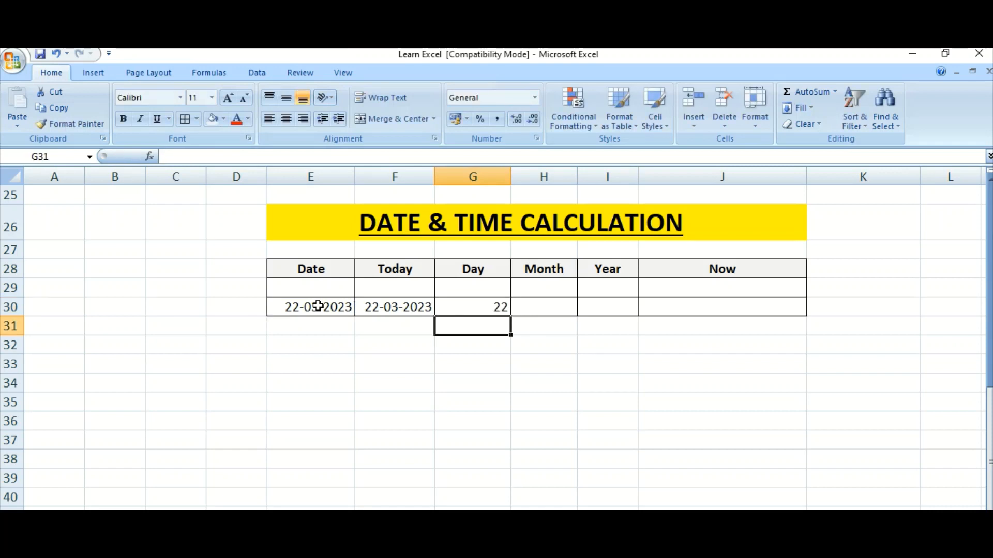
# Step: Center the contents of cells G30 to J30 horizontally
pyautogui.click(460, 306)
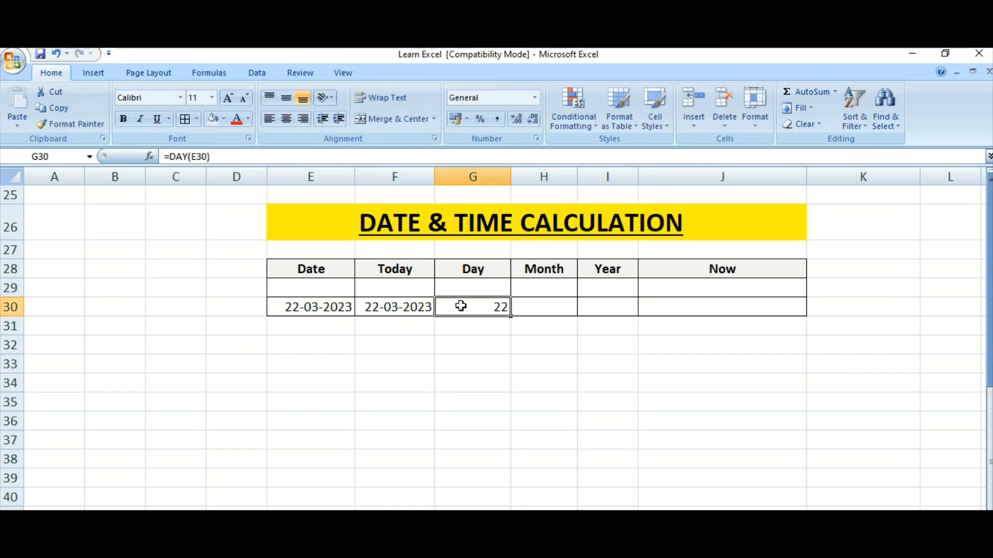
pyautogui.moveTo(461, 306); pyautogui.dragTo(659, 309)
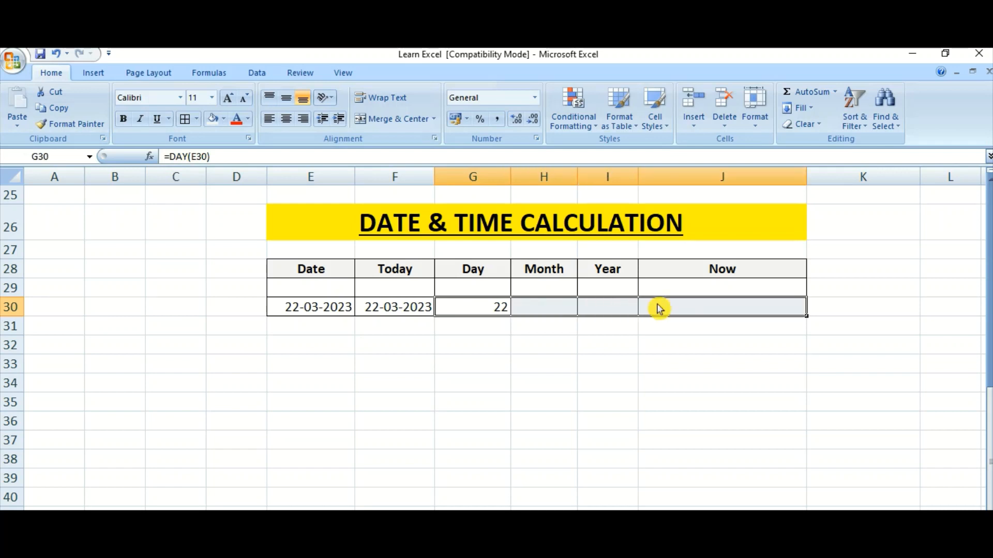
pyautogui.click(292, 120)
# Step: Enter the formula =MONTH(E30) in cell H30, under the Month heading, to extract the month from the date
pyautogui.click(545, 307)
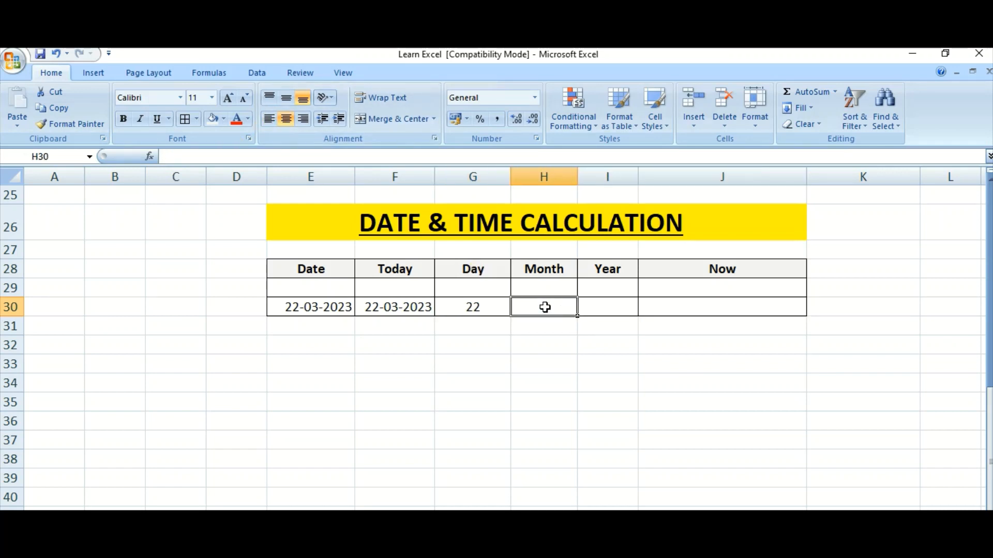
pyautogui.write('=')
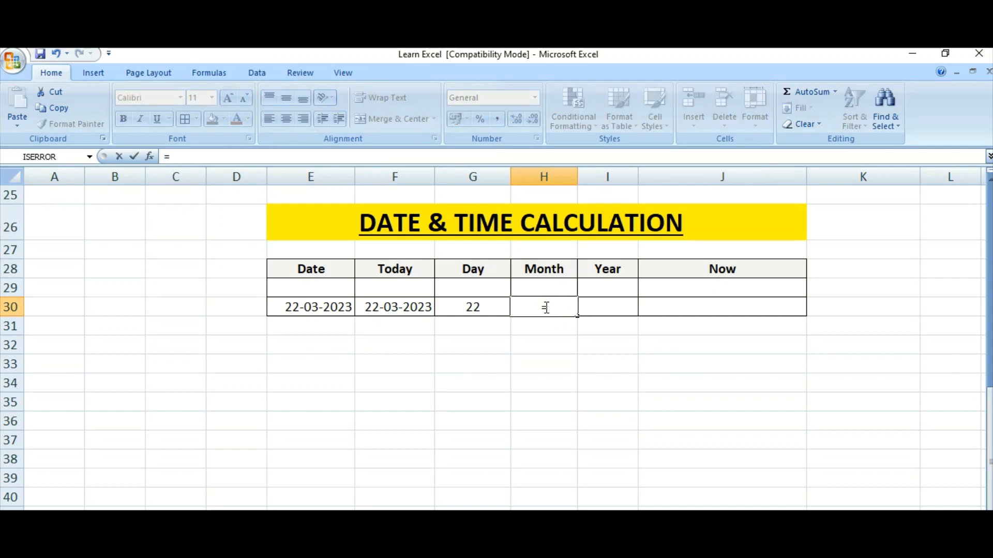
pyautogui.write('mon')
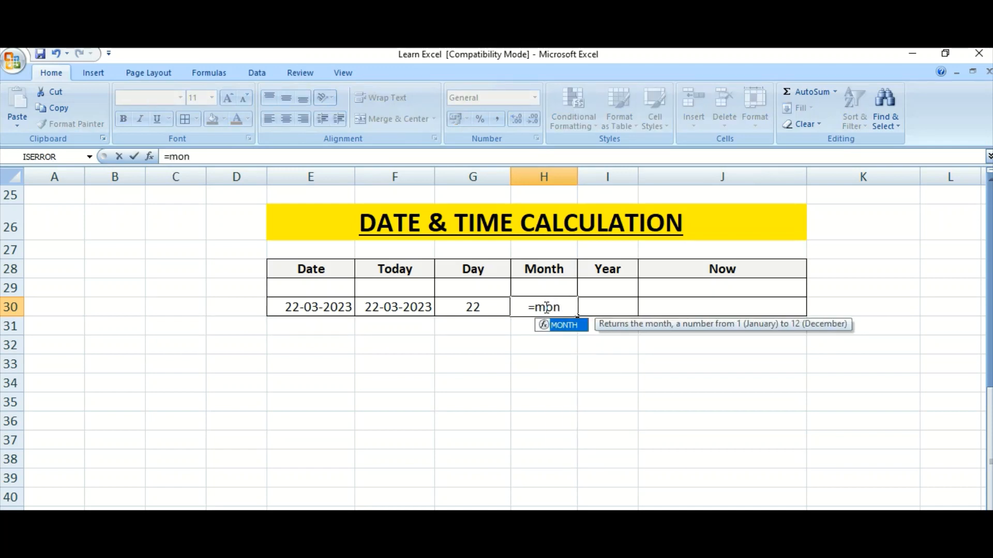
pyautogui.press('Tab')
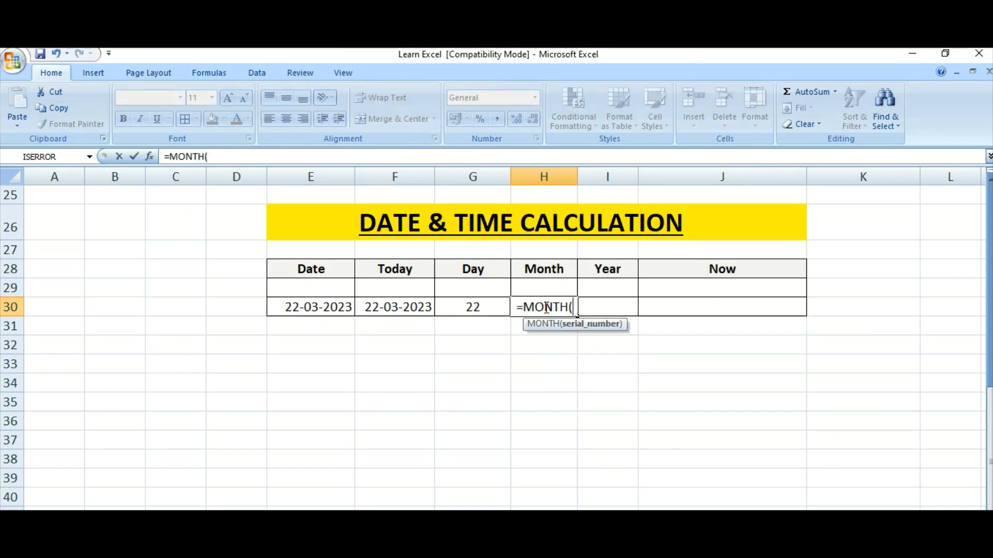
pyautogui.click(321, 308)
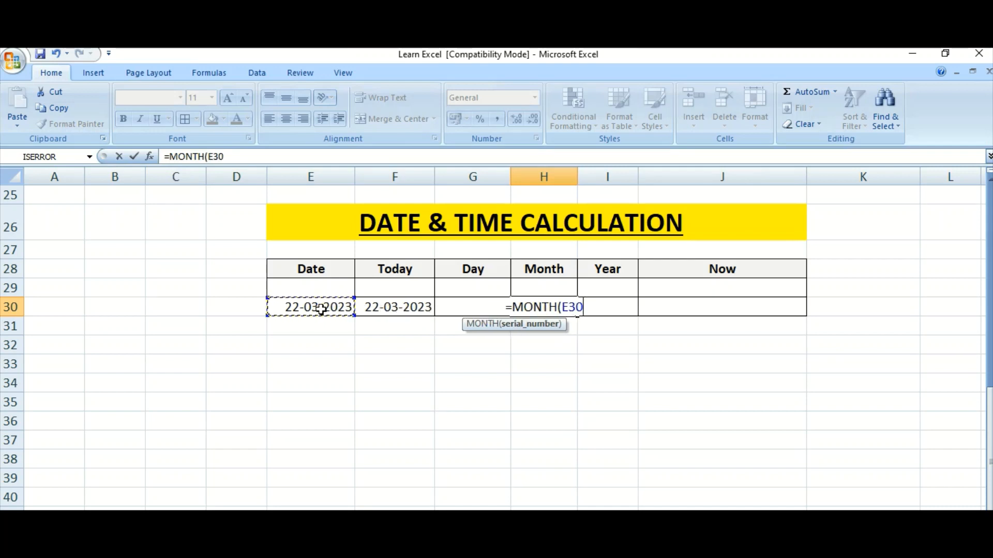
pyautogui.write(')')
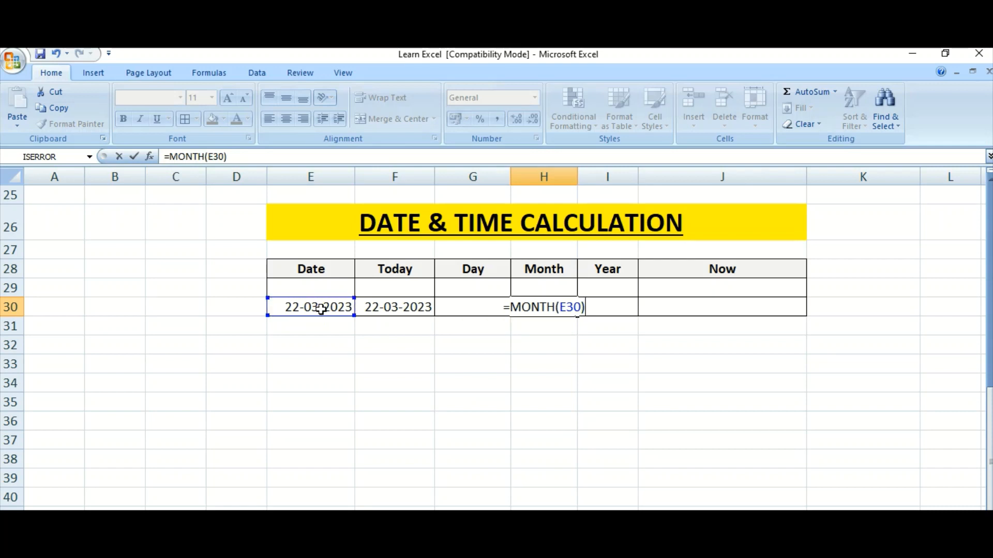
pyautogui.press('Return')
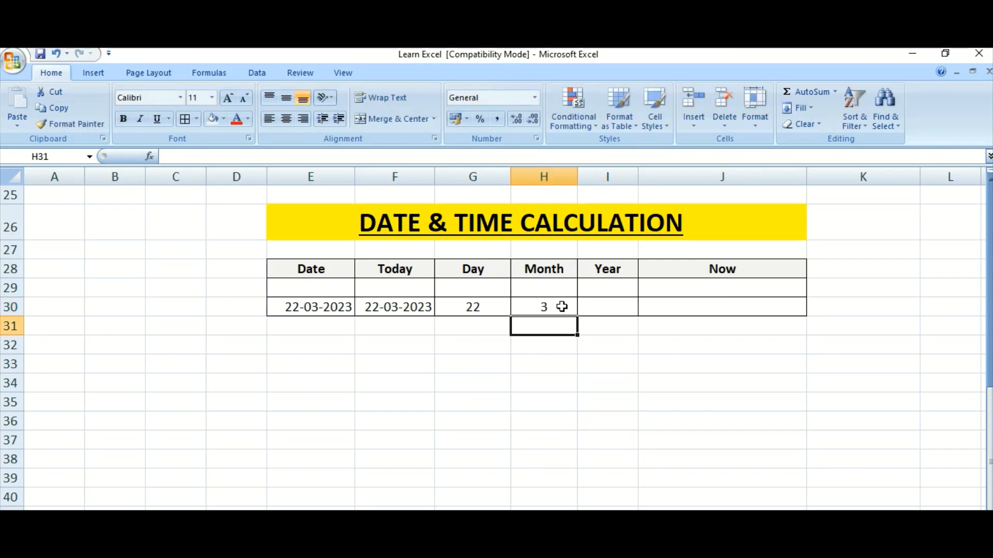
# Step: Enter the formula =YEAR(E30) in cell I30, under the Year heading, to extract the year from the date
pyautogui.click(600, 306)
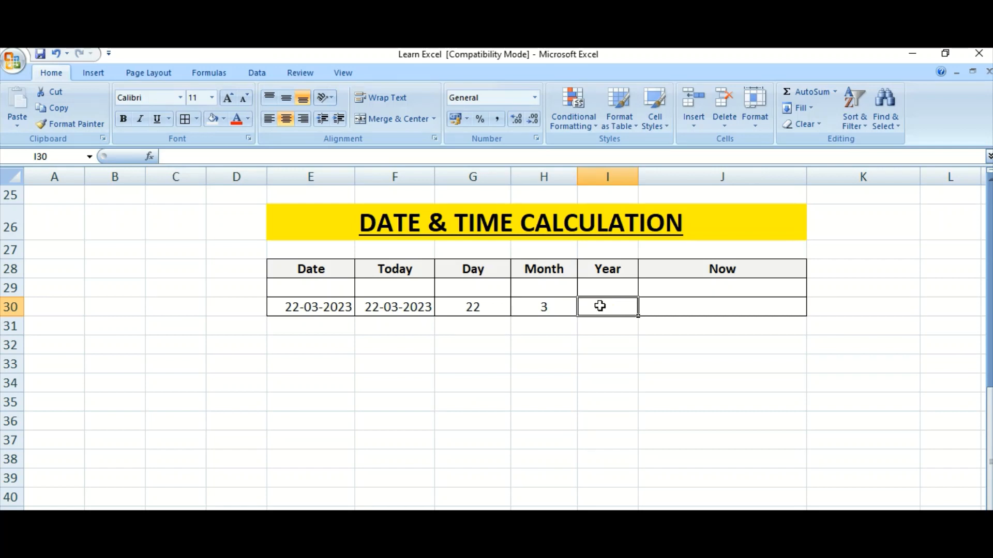
pyautogui.write('=yea')
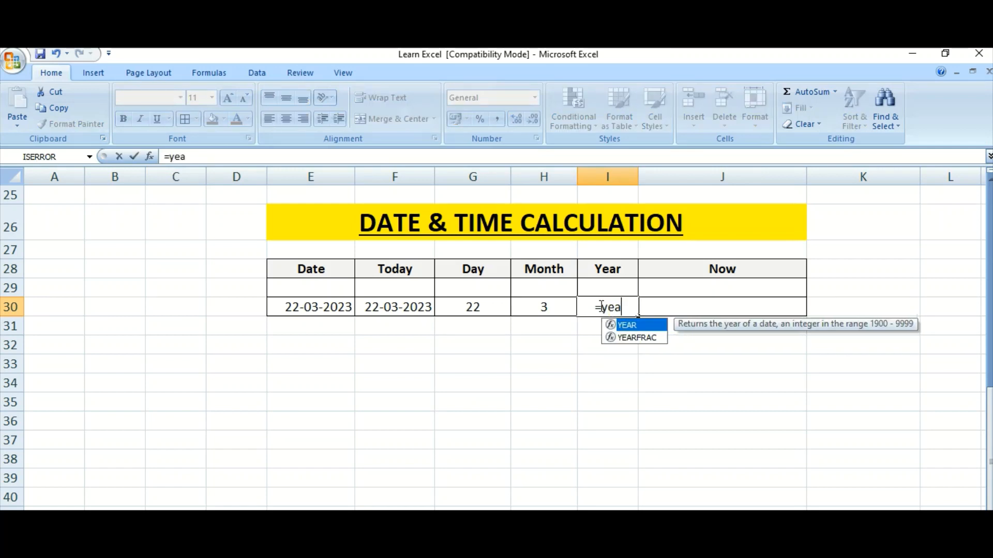
pyautogui.press('Tab')
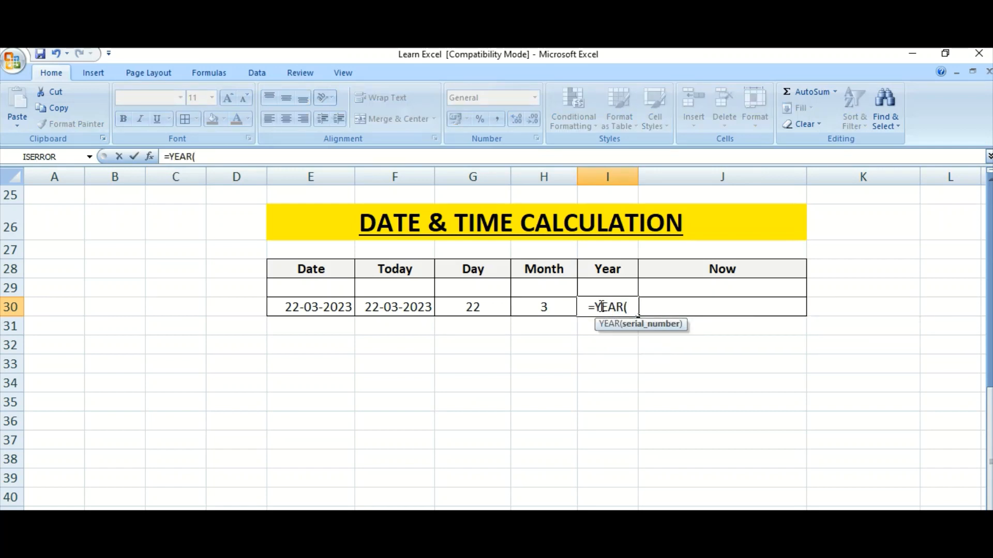
pyautogui.click(336, 307)
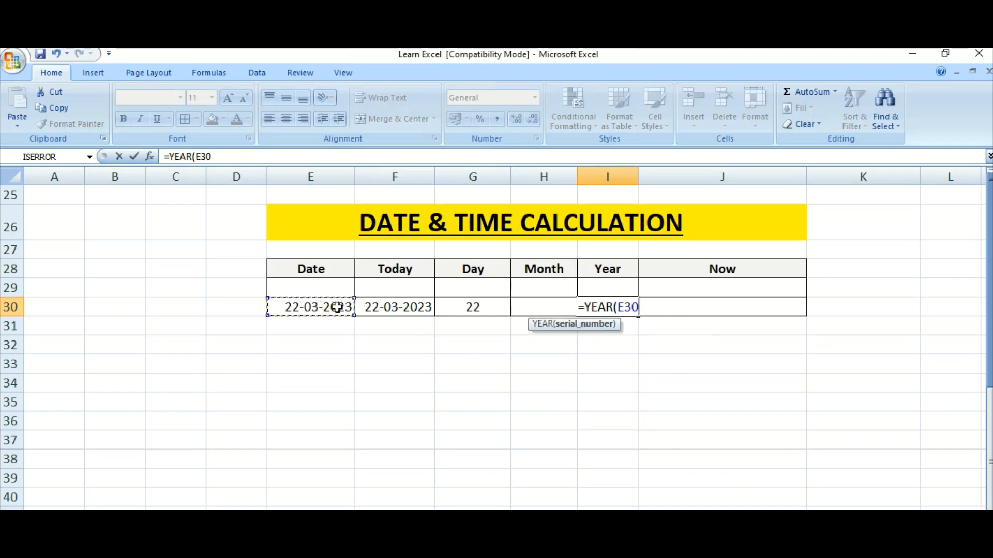
pyautogui.write(')')
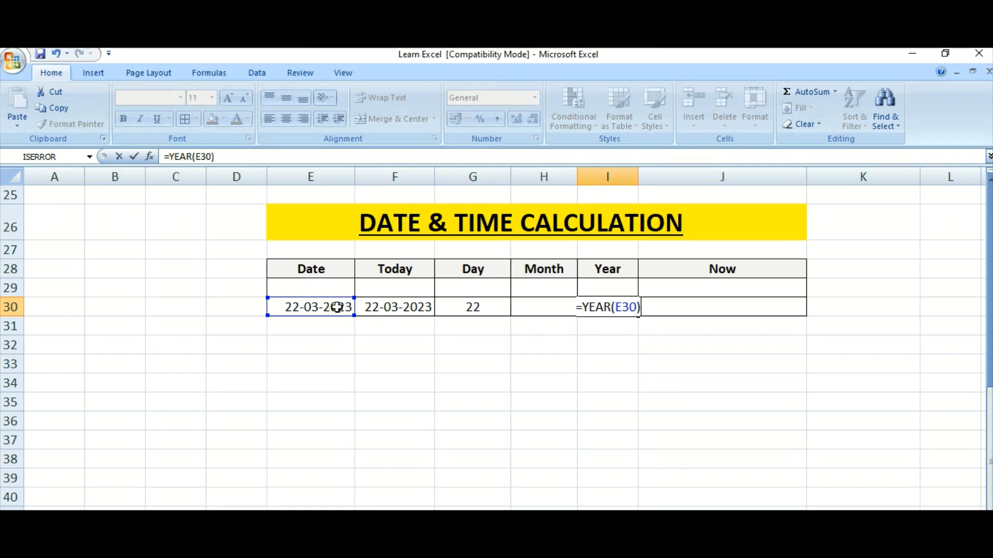
pyautogui.press('Return')
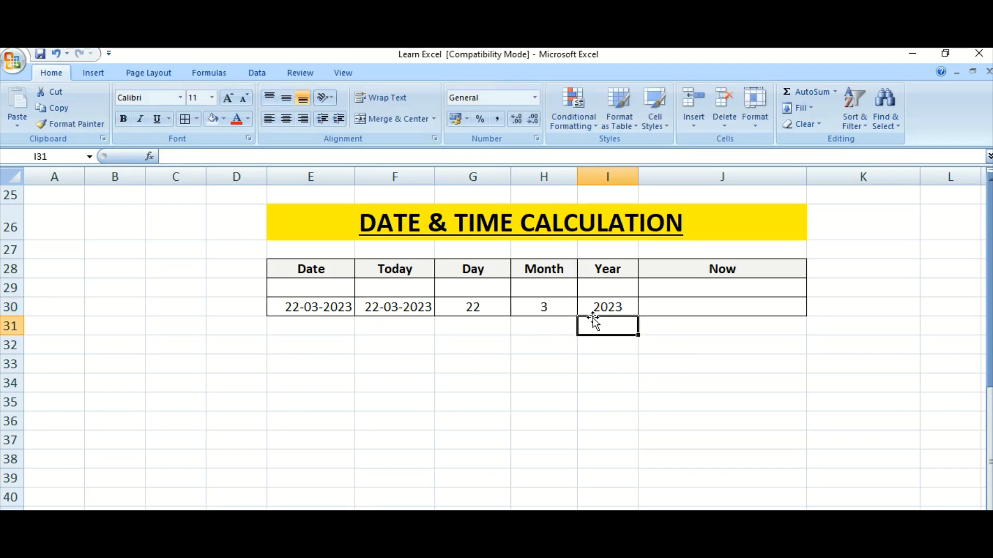
pyautogui.click(624, 307)
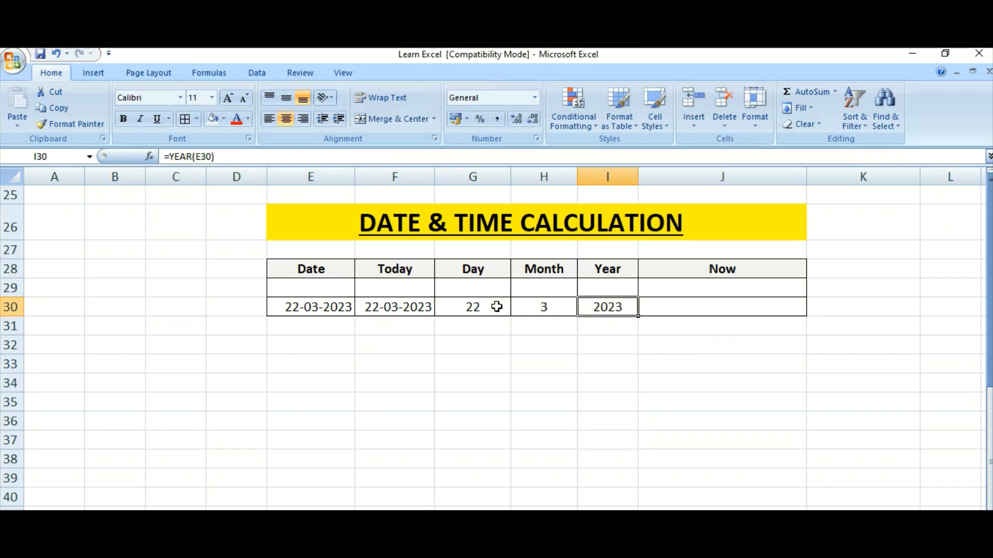
pyautogui.press('Left')
pyautogui.press('Left')
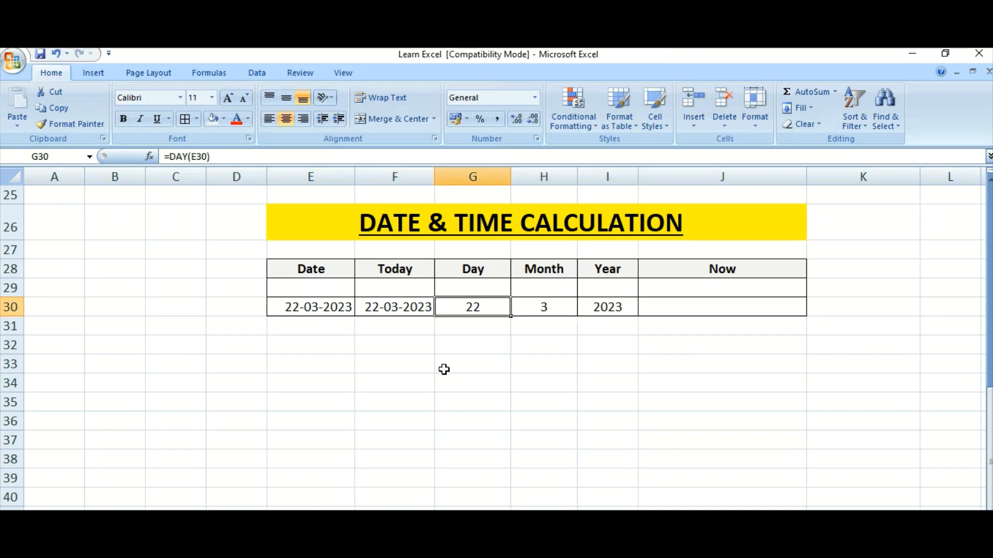
pyautogui.press('Right')
pyautogui.press('Right')
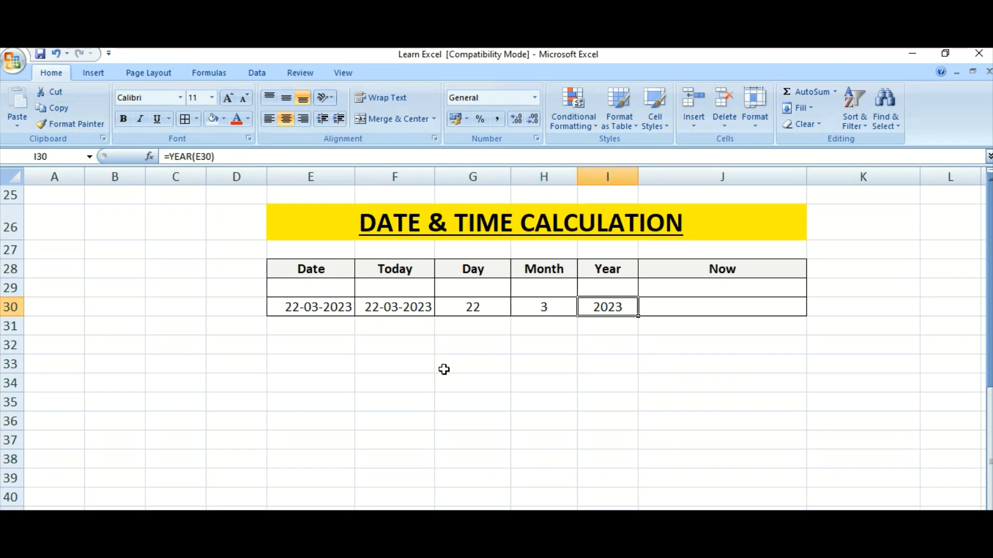
# Step: Enter the formula =NOW() in cell J30, under the Now heading, to return the current date and time
pyautogui.press('Right')
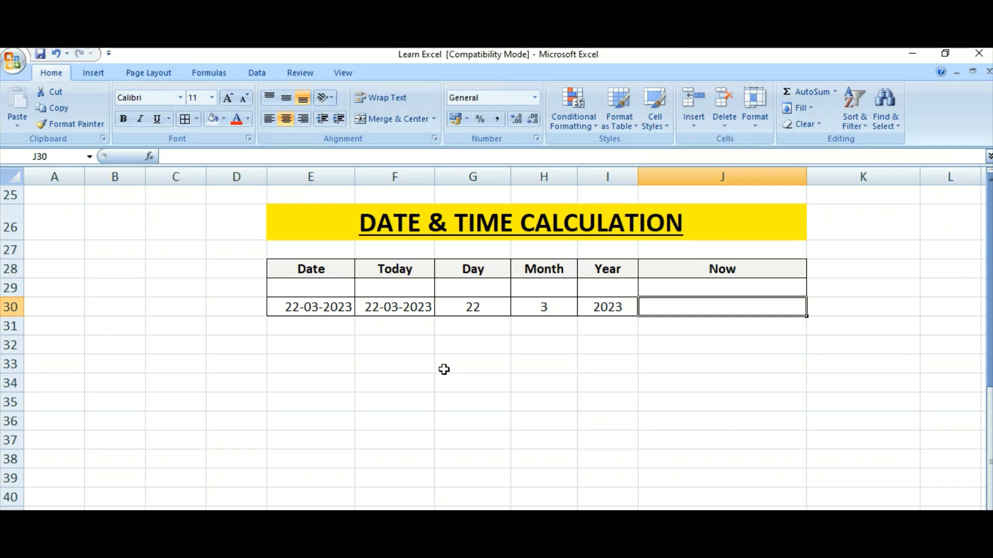
pyautogui.write('=n')
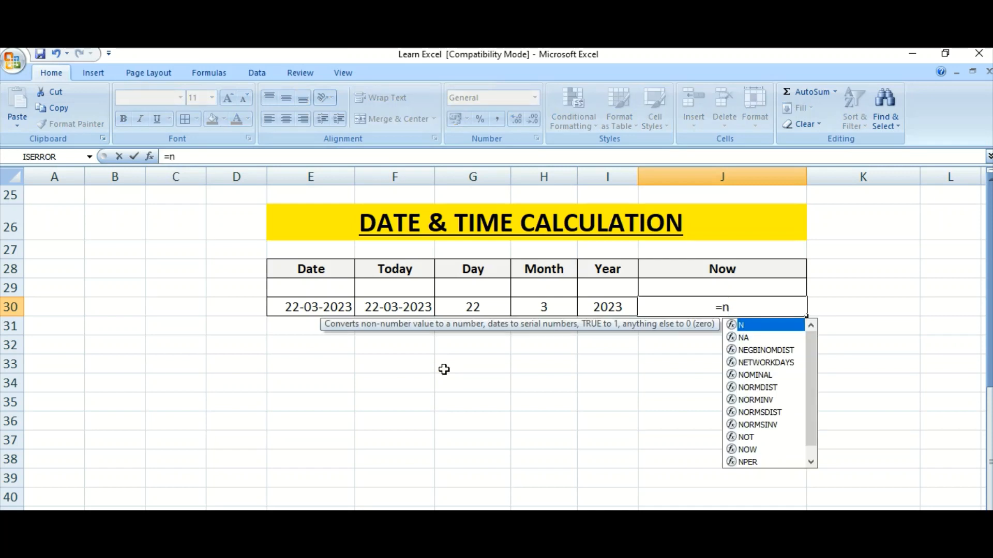
pyautogui.write('ow')
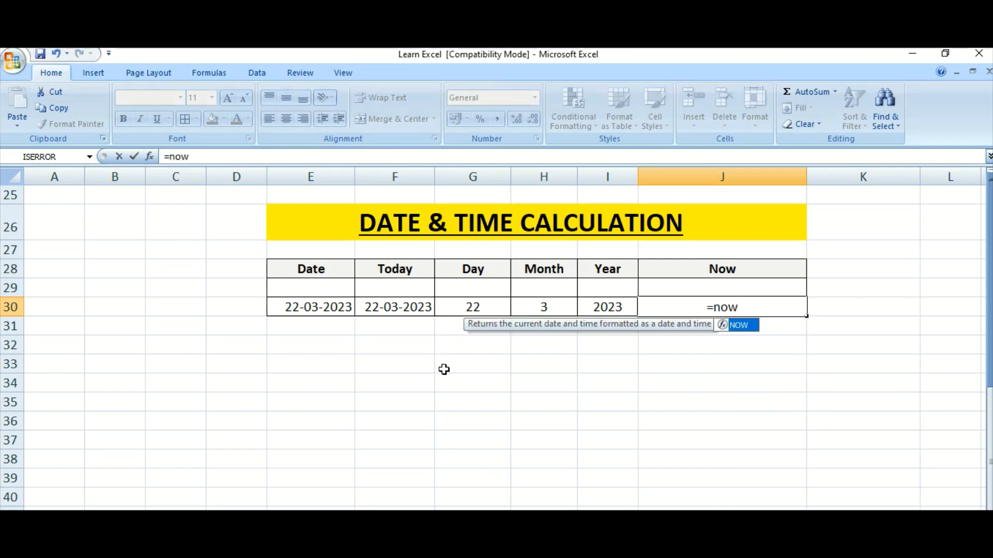
pyautogui.press('Tab')
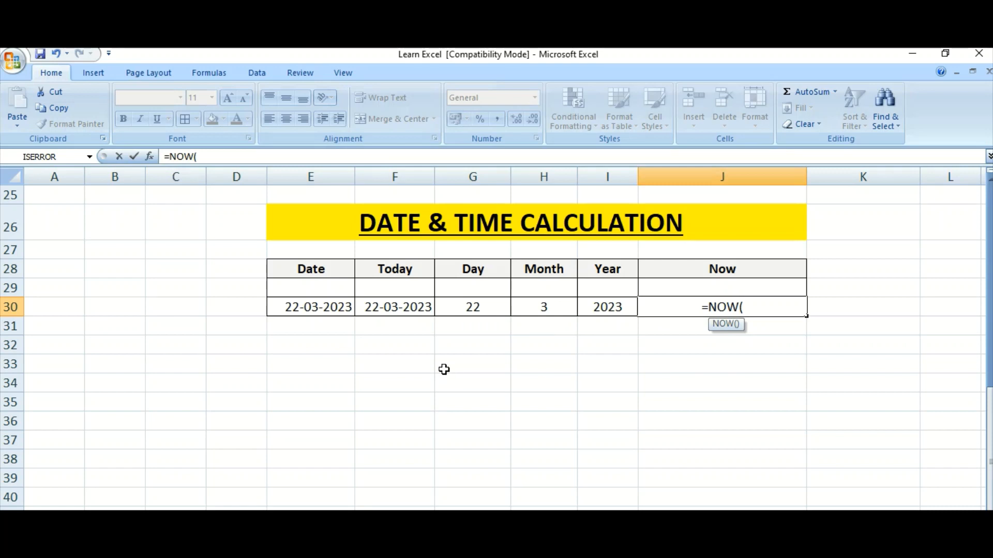
pyautogui.write(')')
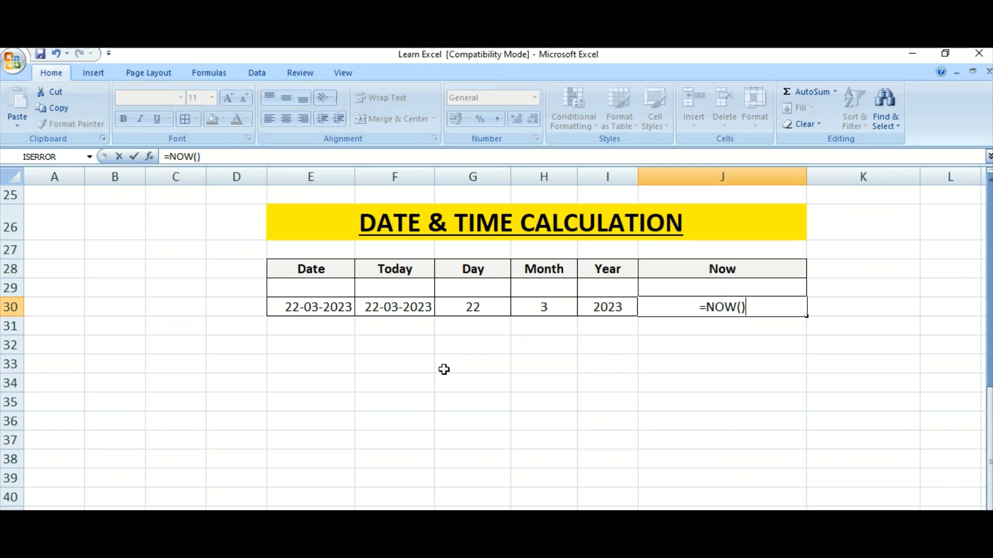
pyautogui.press('Return')
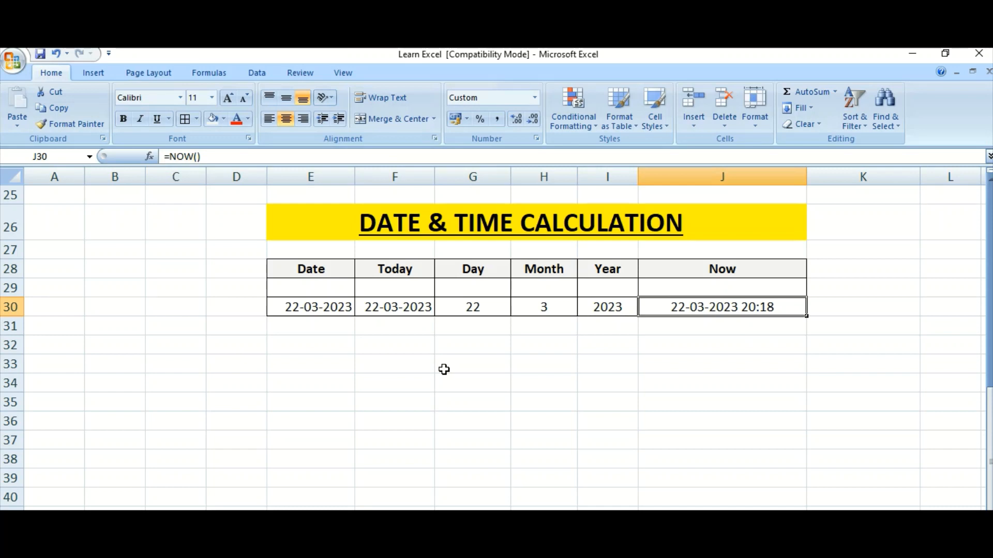
pyautogui.press('Return')
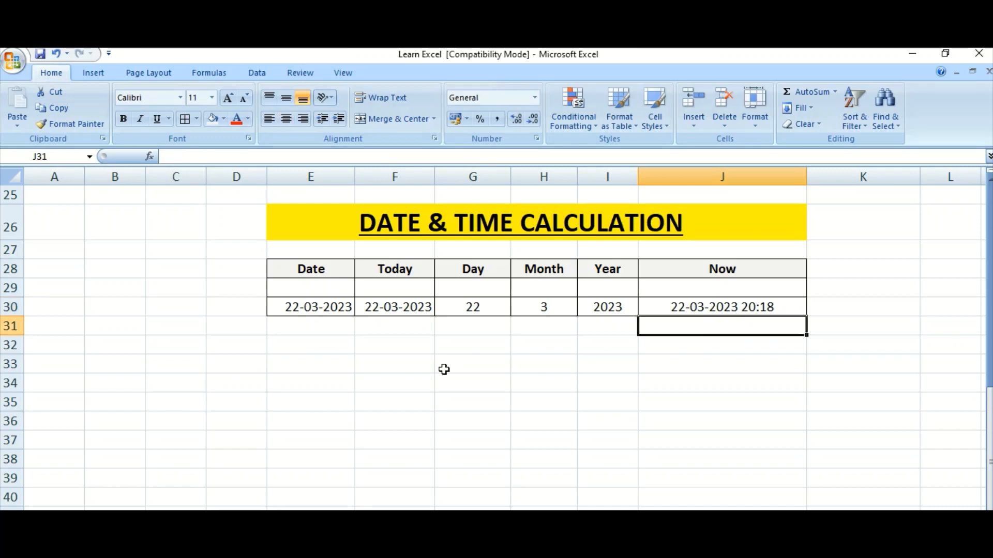
# Step: Review the date and time formulas in row 30 of the table, from cell E30 to cell J30
pyautogui.press('Up')
pyautogui.press('Left')
pyautogui.press('Left')
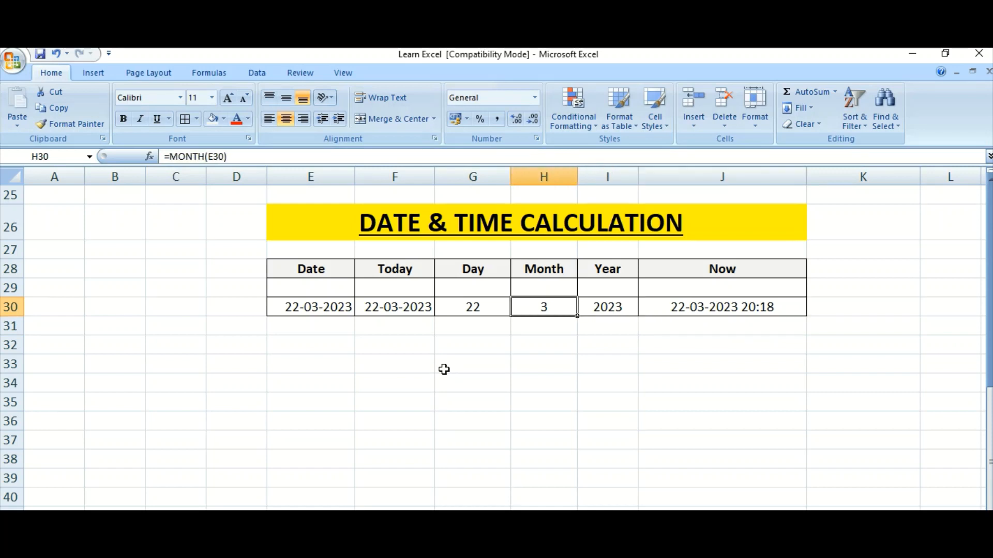
pyautogui.press('Left')
pyautogui.press('Left')
pyautogui.press('Left')
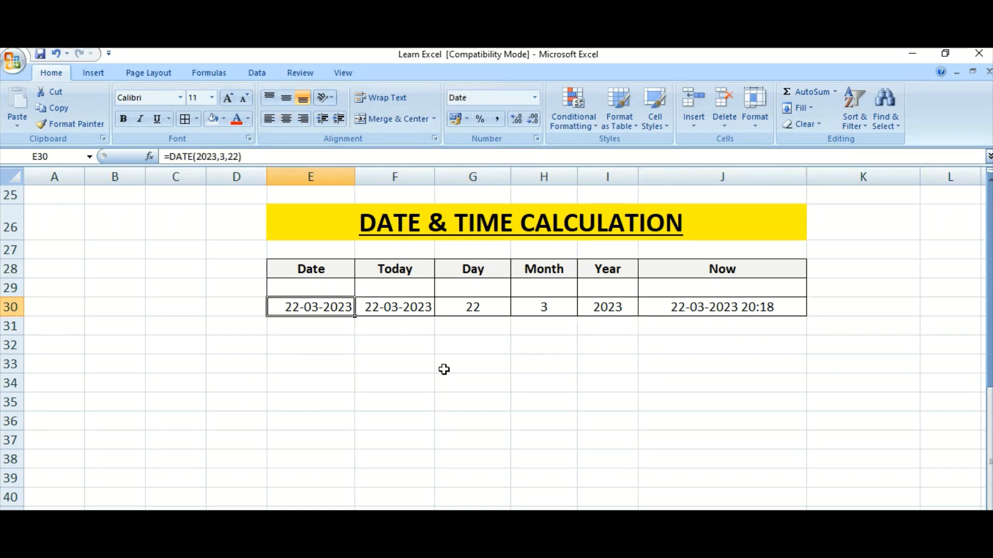
pyautogui.press('Right')
pyautogui.press('Right')
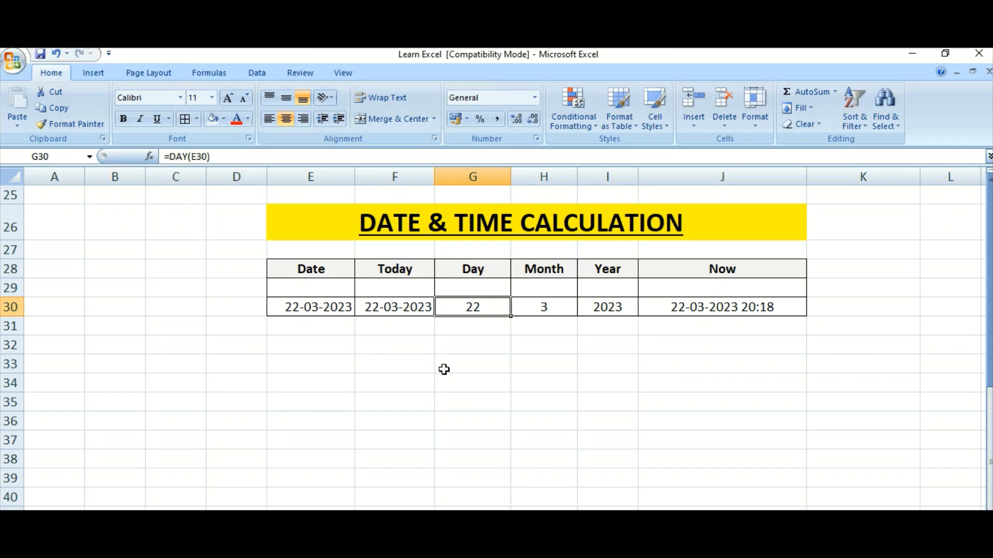
pyautogui.press('Right')
pyautogui.press('Right')
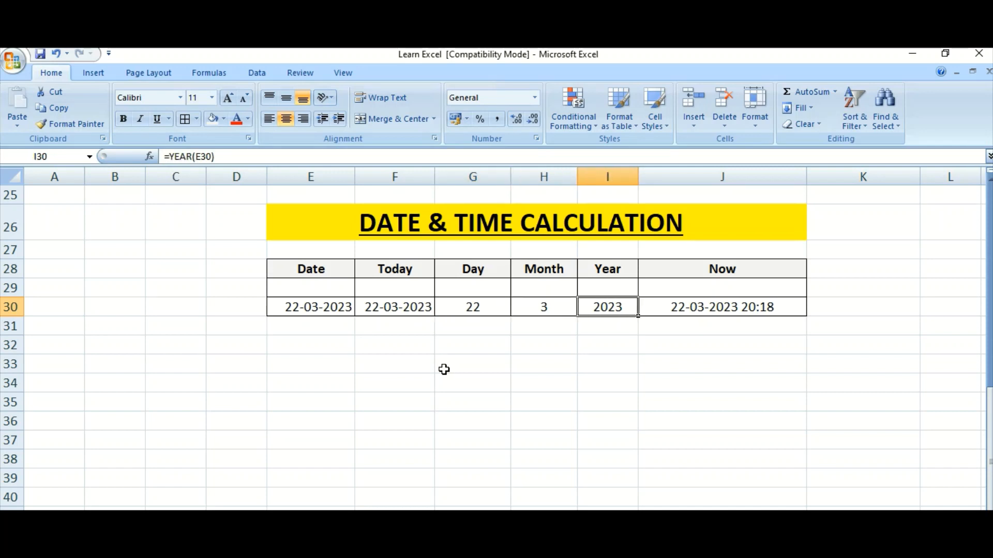
pyautogui.press('Right')
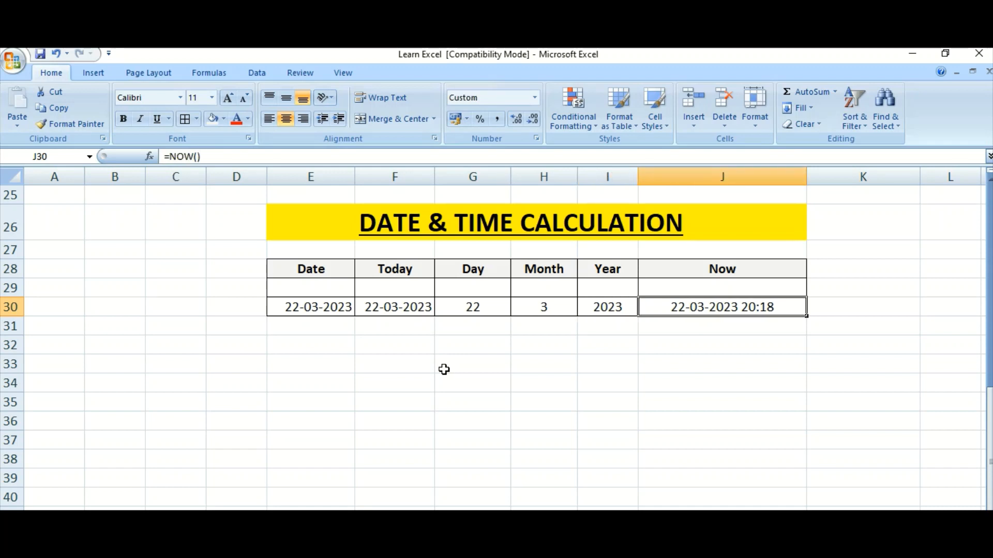